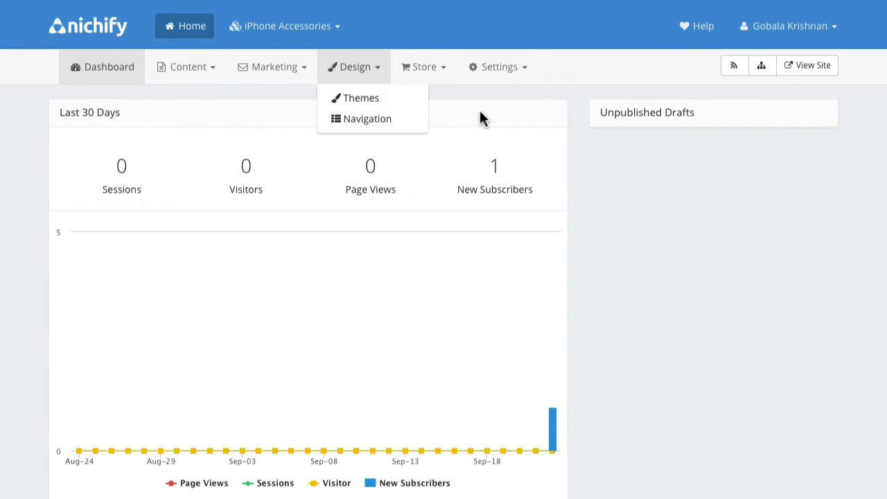
# - Open the general settings page of the iPhone Accessories site
pyautogui.moveTo(525, 73)
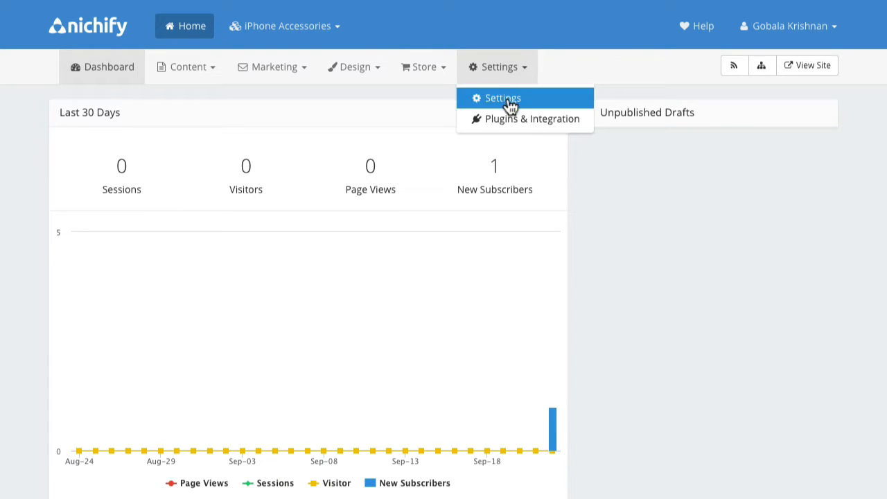
pyautogui.click(507, 100)
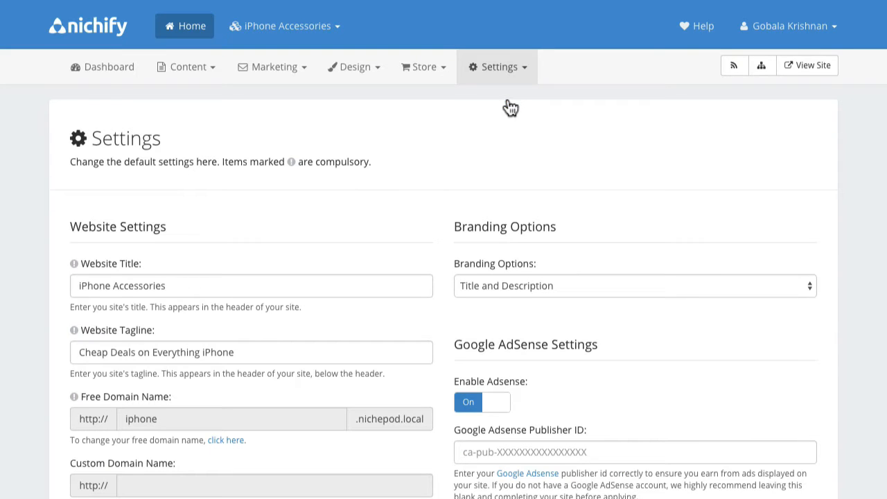
pyautogui.scroll(-1, 9, 405)
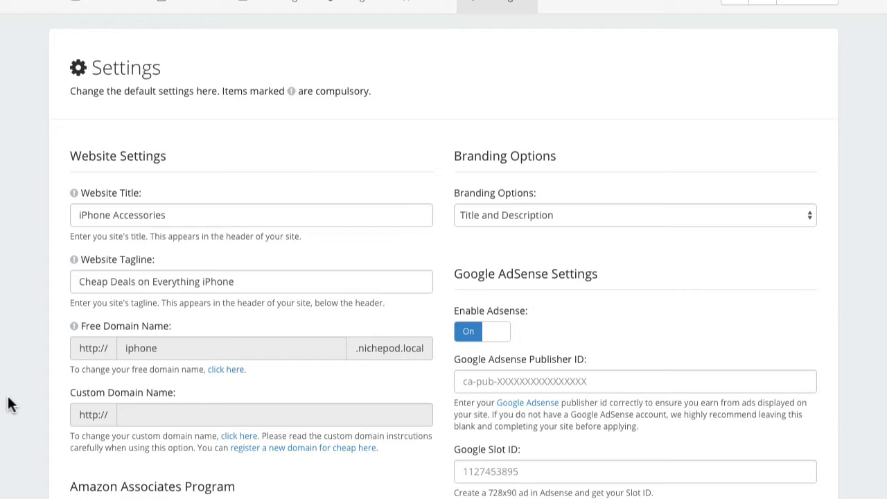
# - Examine the website title, website tagline and free domain name in the website settings
pyautogui.click(170, 212)
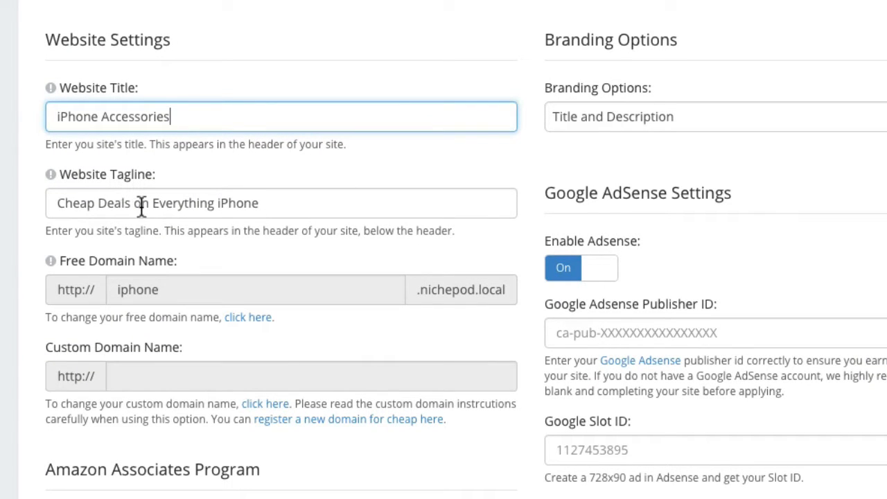
pyautogui.click(141, 206)
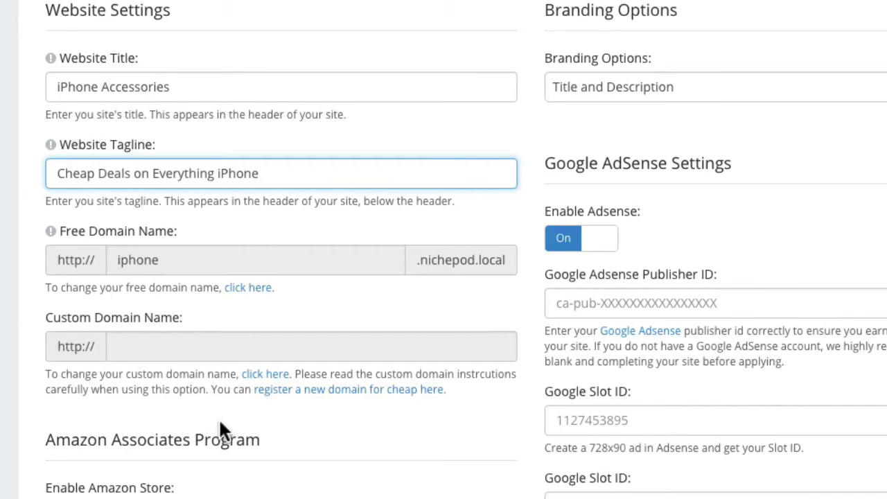
pyautogui.click(158, 88)
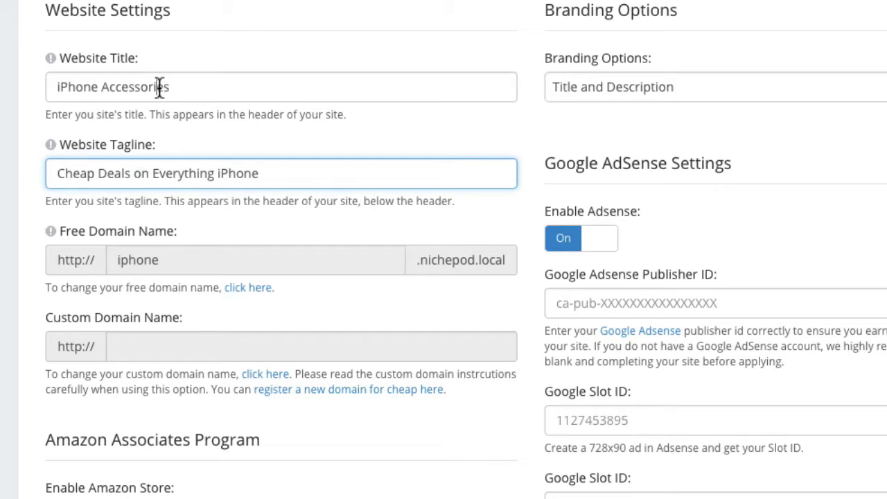
pyautogui.click(258, 178)
pyautogui.scroll(-1, 196, 222)
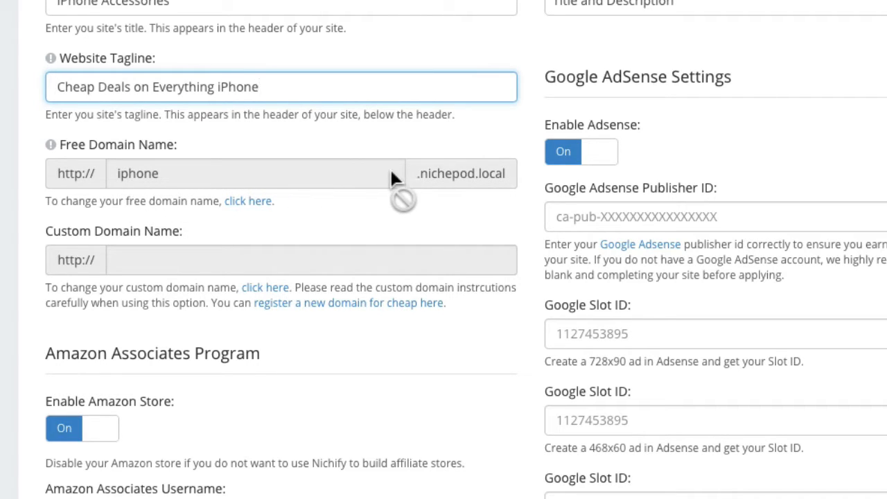
pyautogui.click(164, 175)
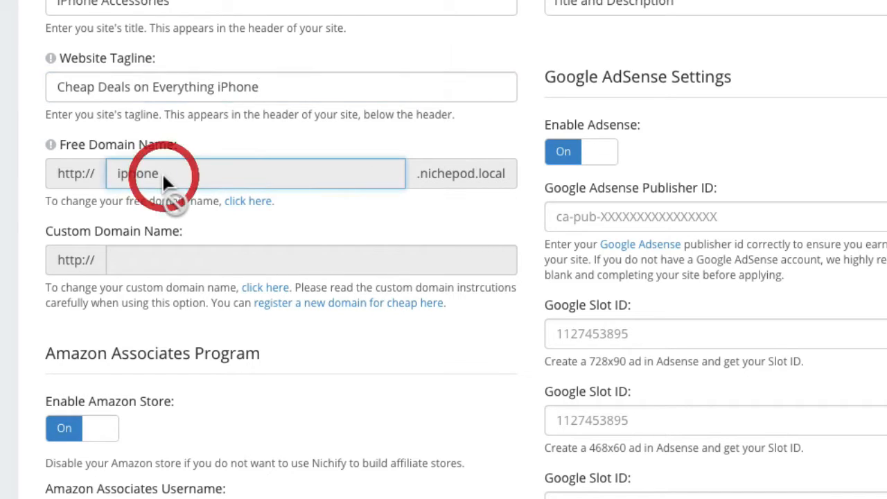
pyautogui.click(310, 213)
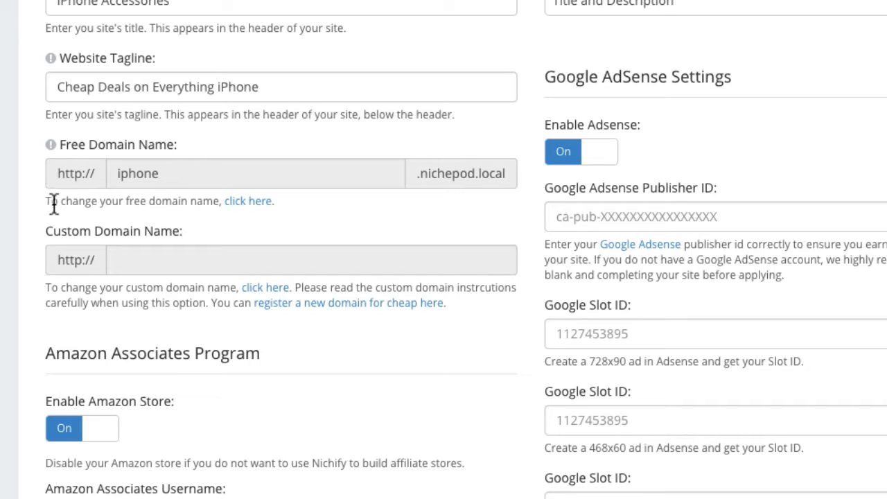
# - Open the free domain for editing and review the available default domain names and the subdomain
pyautogui.click(250, 203)
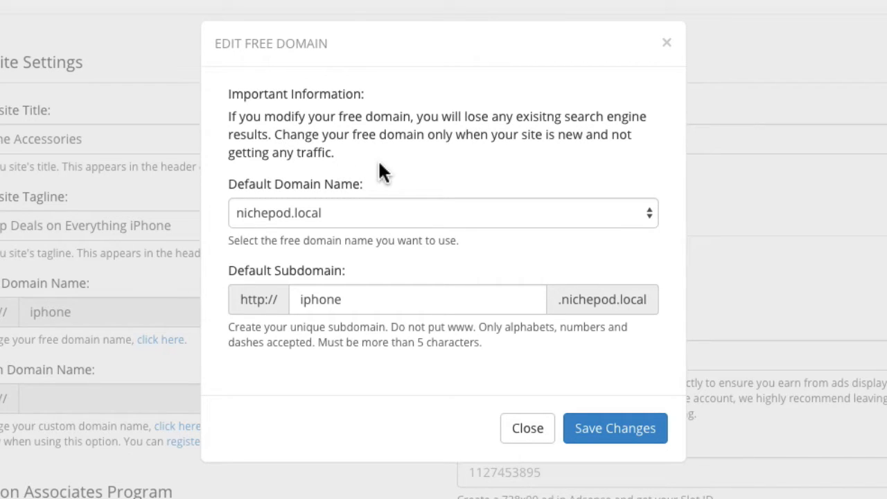
pyautogui.click(359, 298)
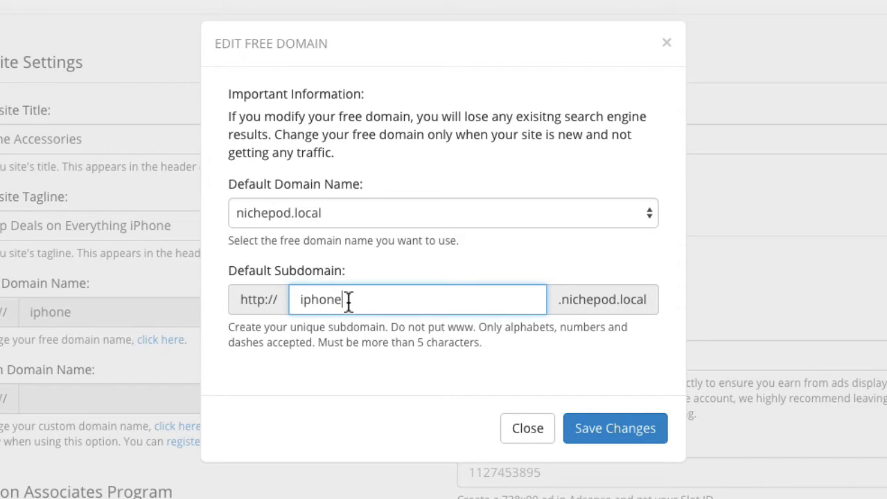
pyautogui.moveTo(347, 301); pyautogui.dragTo(299, 305)
pyautogui.click(311, 268)
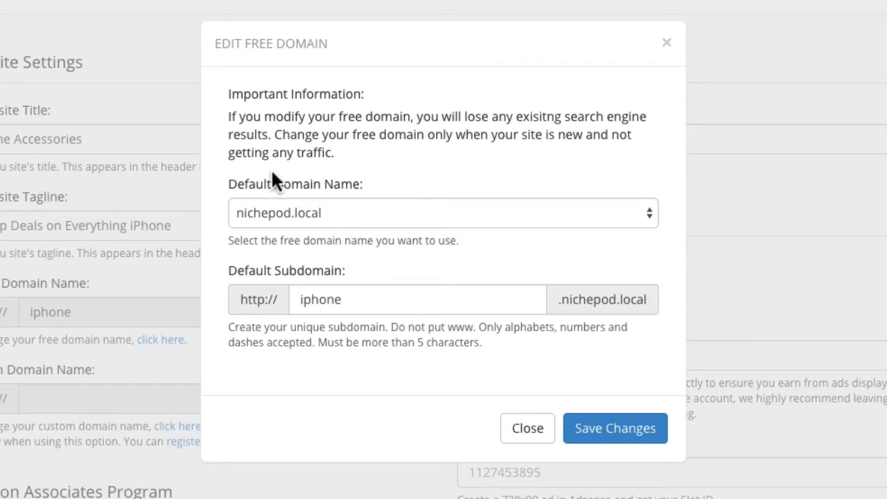
pyautogui.click(345, 215)
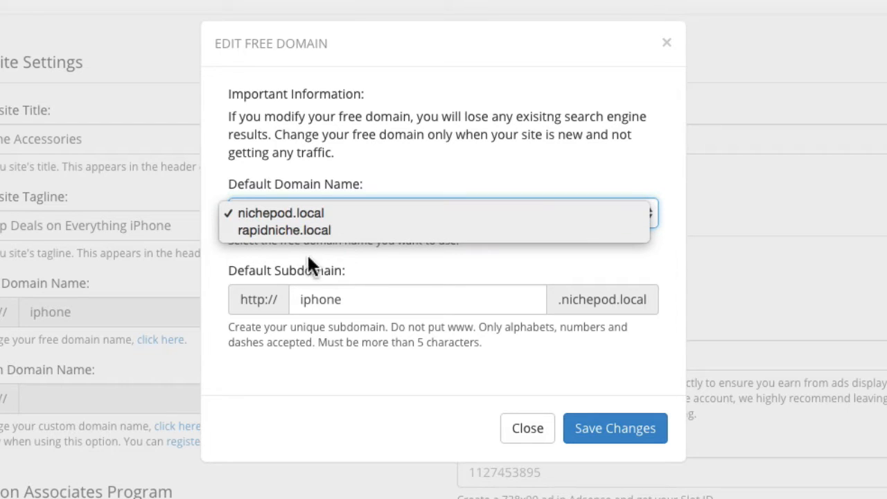
pyautogui.click(345, 301)
pyautogui.doubleClick(318, 301)
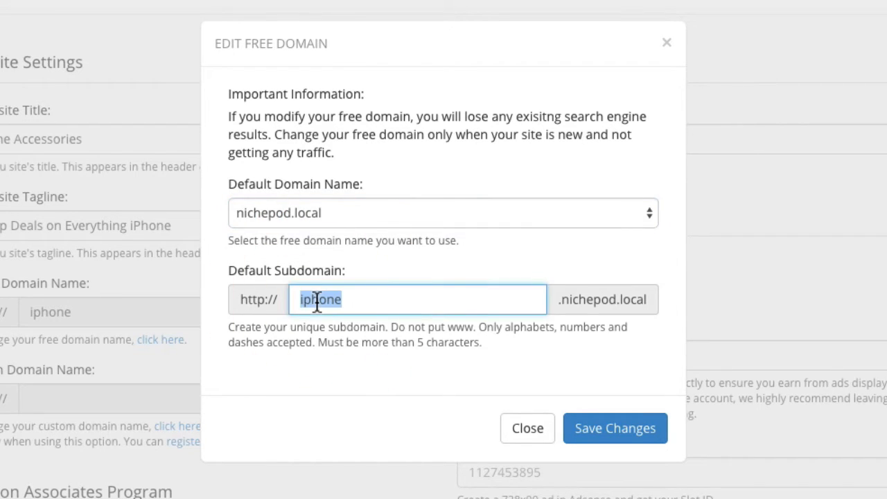
# - Try rapidniche.local as the default domain name, switch back to nichepod.local and close the free domain editor without saving
pyautogui.click(371, 208)
pyautogui.click(361, 226)
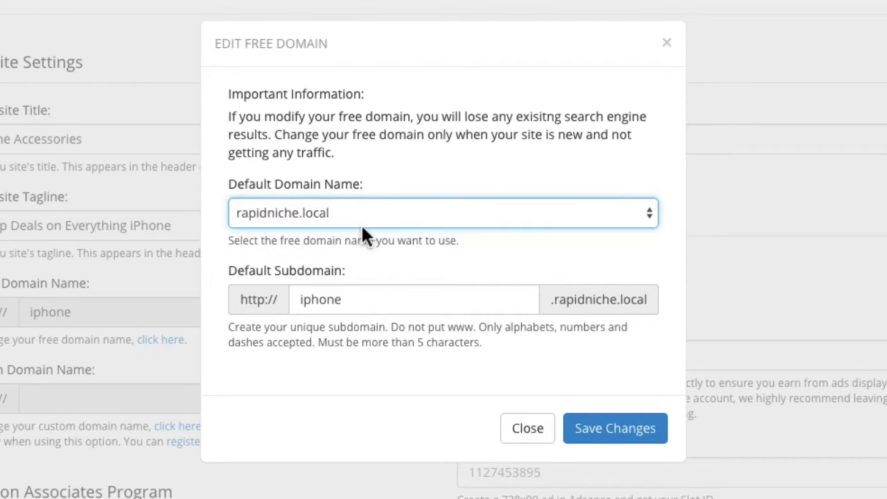
pyautogui.click(403, 210)
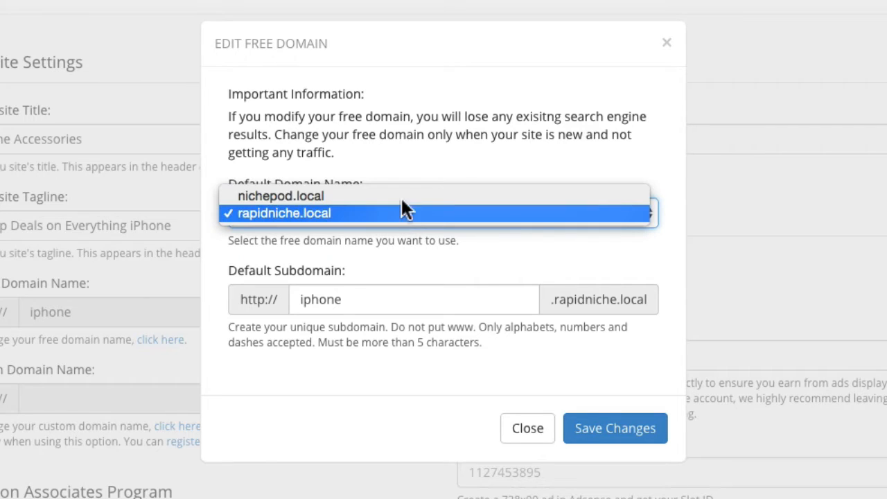
pyautogui.click(401, 195)
pyautogui.click(400, 260)
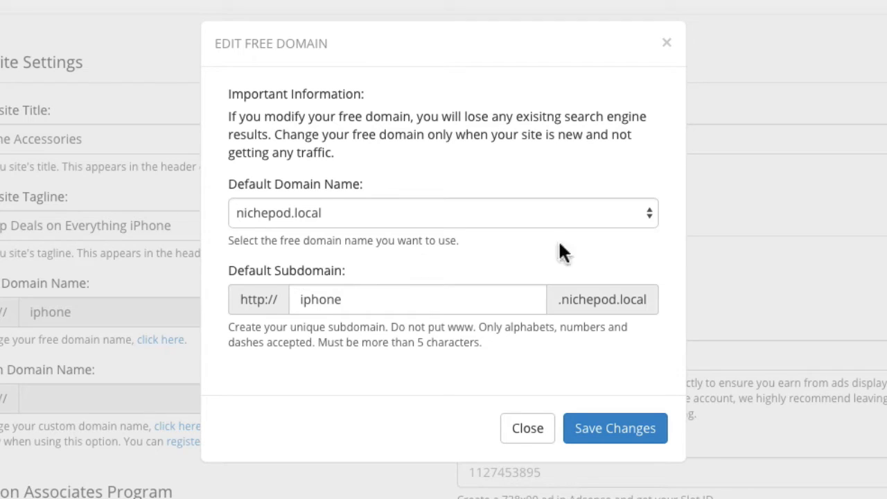
pyautogui.click(527, 428)
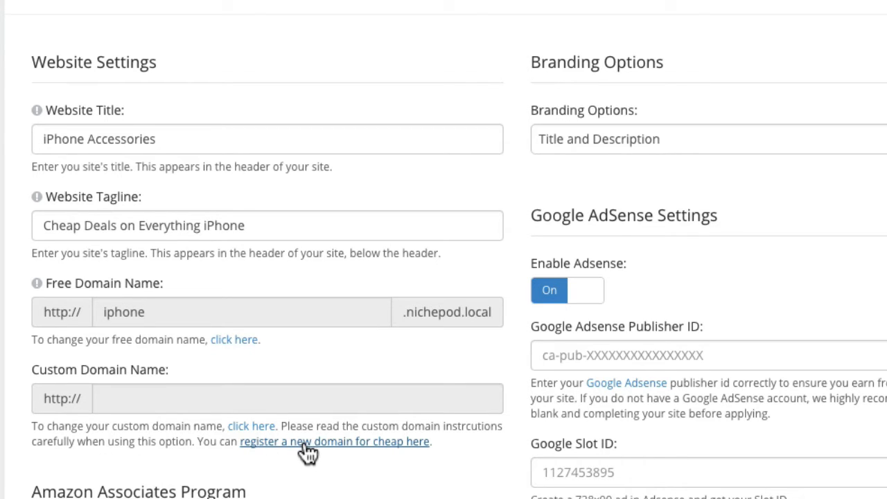
pyautogui.click(355, 455)
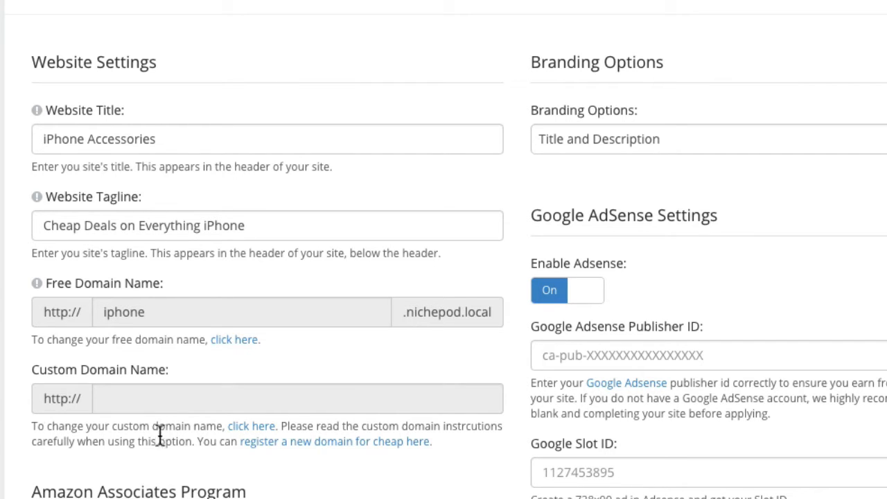
pyautogui.click(250, 427)
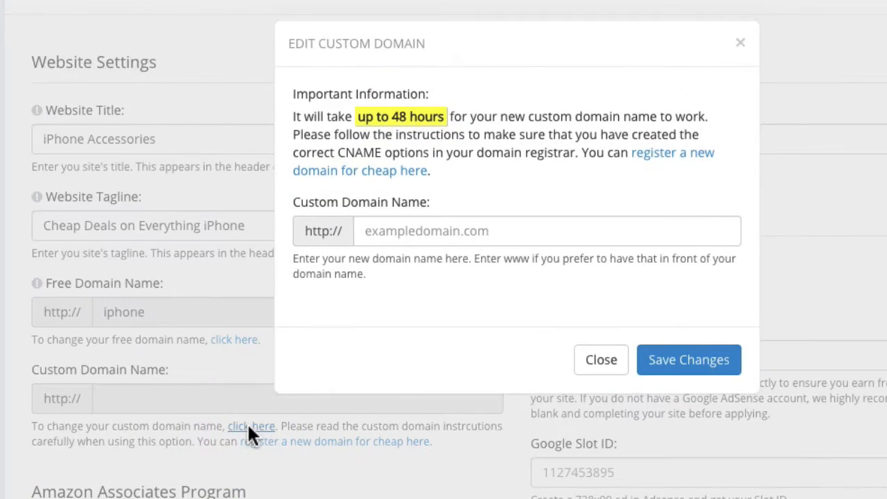
pyautogui.click(463, 229)
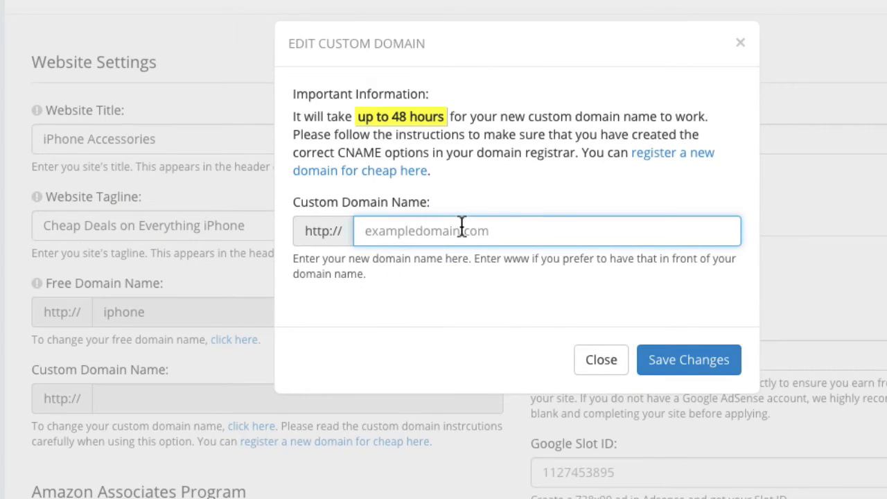
pyautogui.write('www')
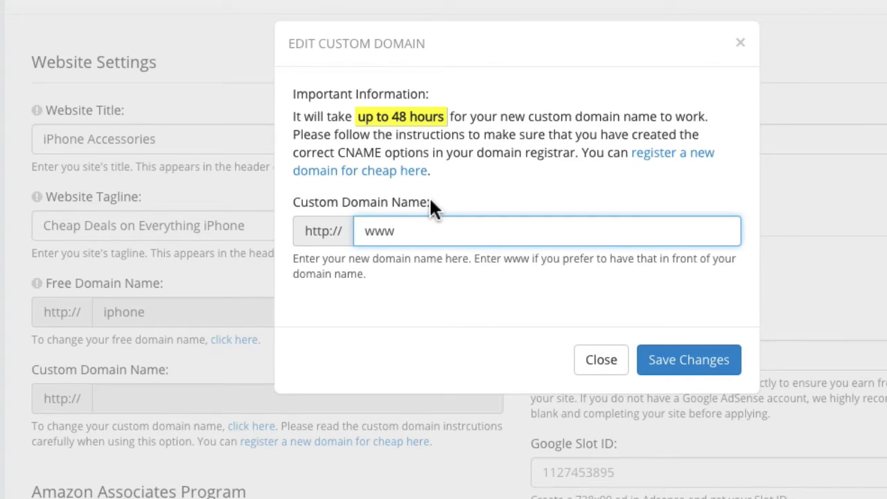
pyautogui.write('.iphonesite.net')
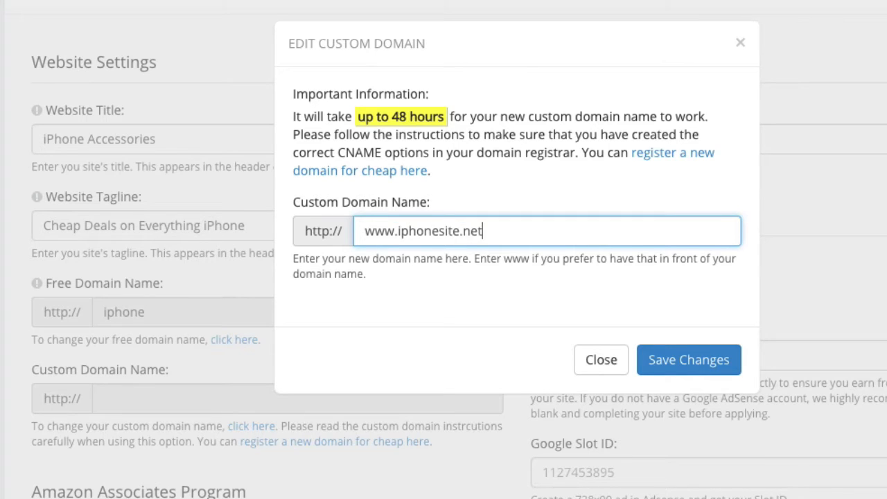
pyautogui.click(657, 362)
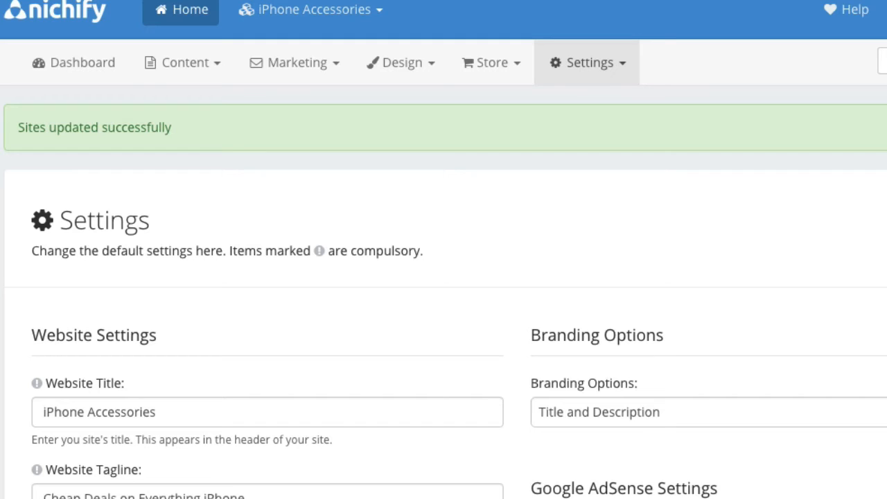
# - Turn off the Amazon store in the Amazon Associates Program settings
pyautogui.scroll(-5, 87, 239)
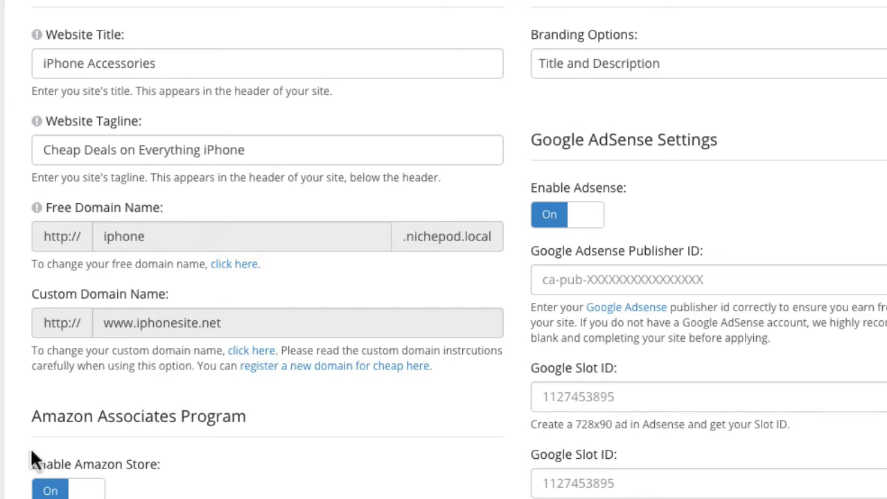
pyautogui.scroll(-2, 444, 250)
pyautogui.scroll(1, 444, 249)
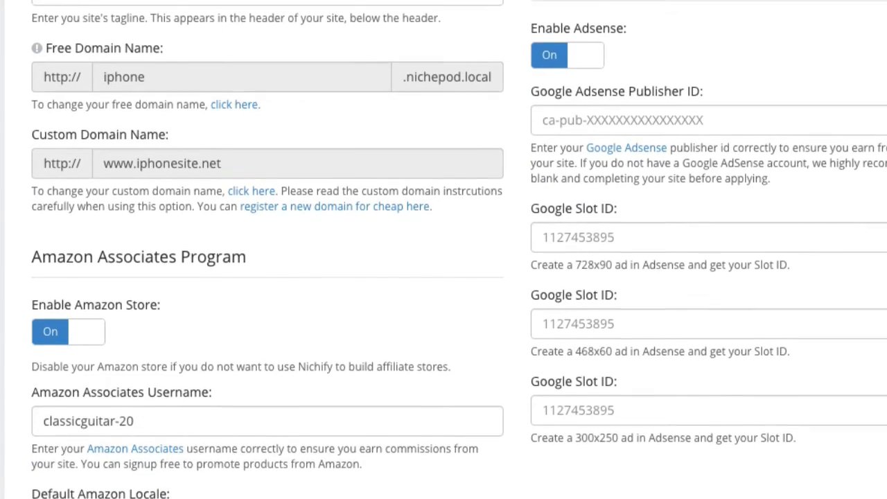
pyautogui.scroll(-1, 443, 250)
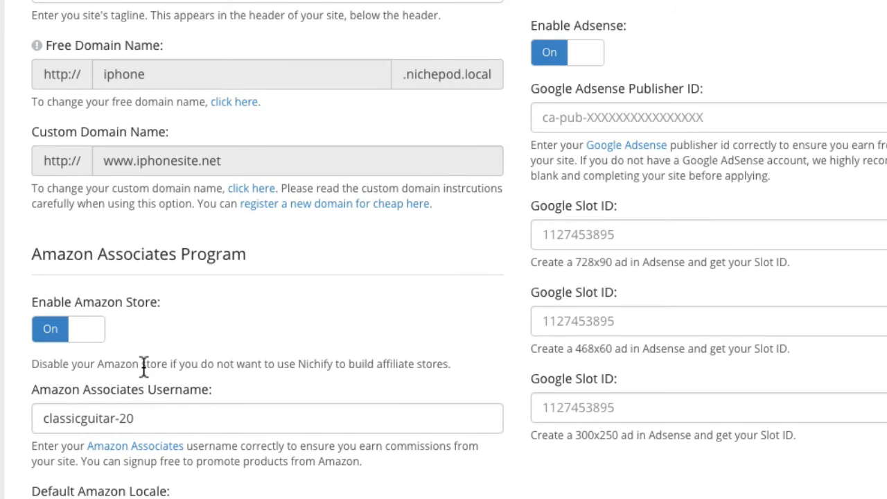
pyautogui.scroll(-3, 131, 270)
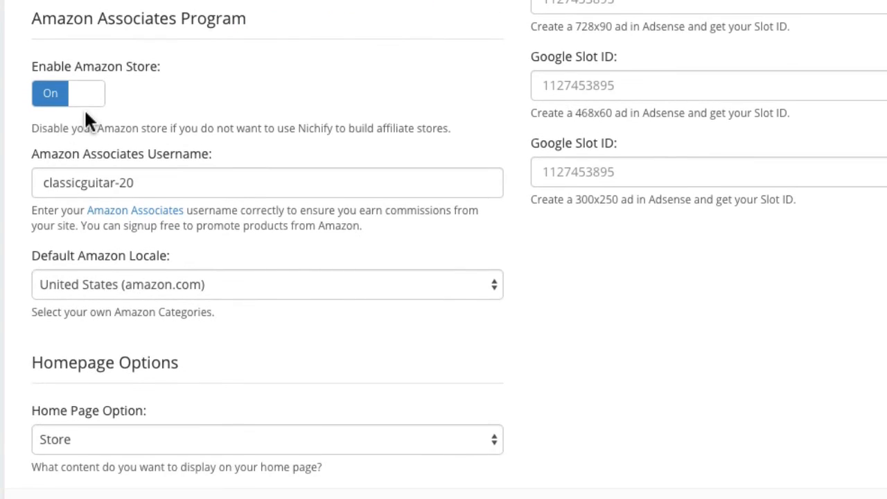
pyautogui.click(89, 99)
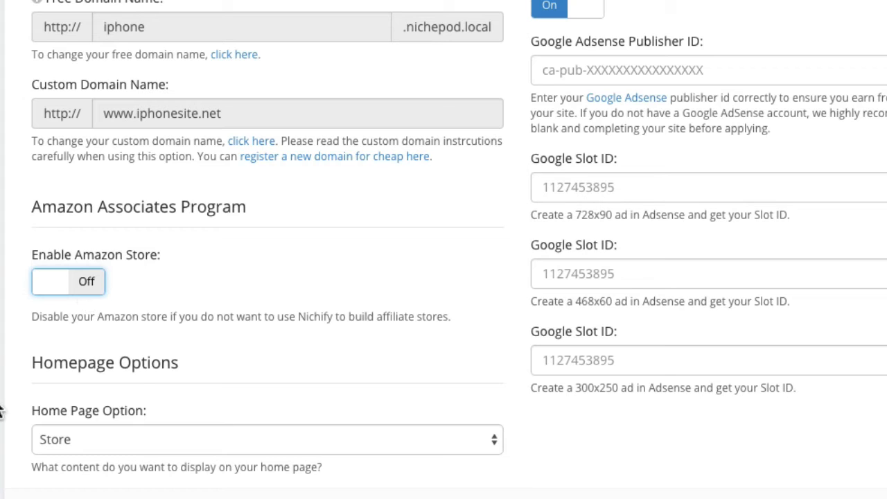
# - Set the home page option to Blog
pyautogui.click(157, 363)
pyautogui.click(86, 438)
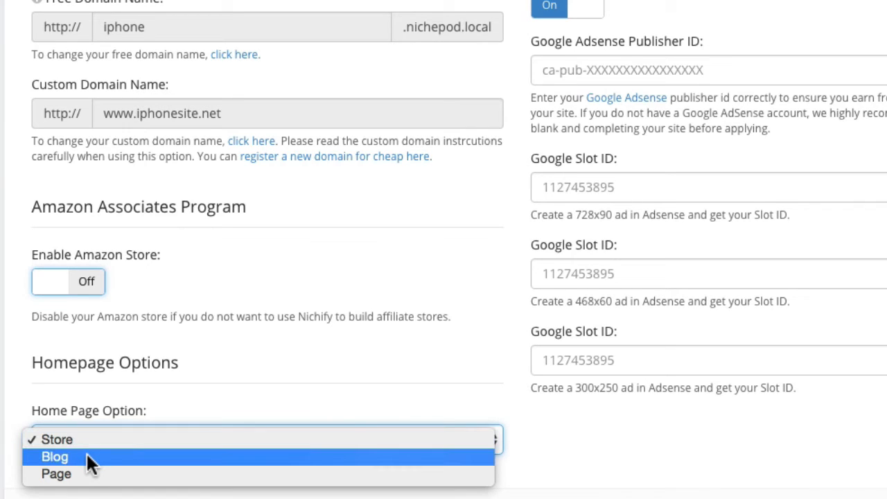
pyautogui.click(87, 456)
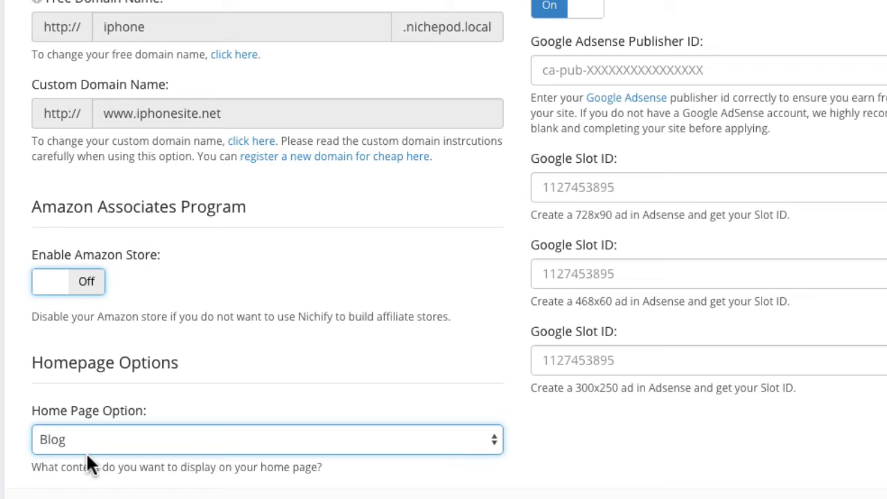
# - Set the home page option to Page and keep Sample Page as the selected home page
pyautogui.click(86, 439)
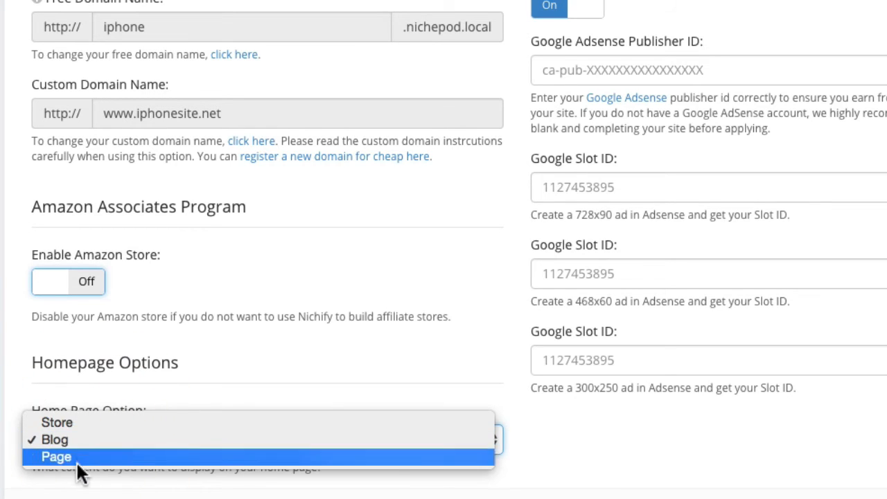
pyautogui.click(84, 459)
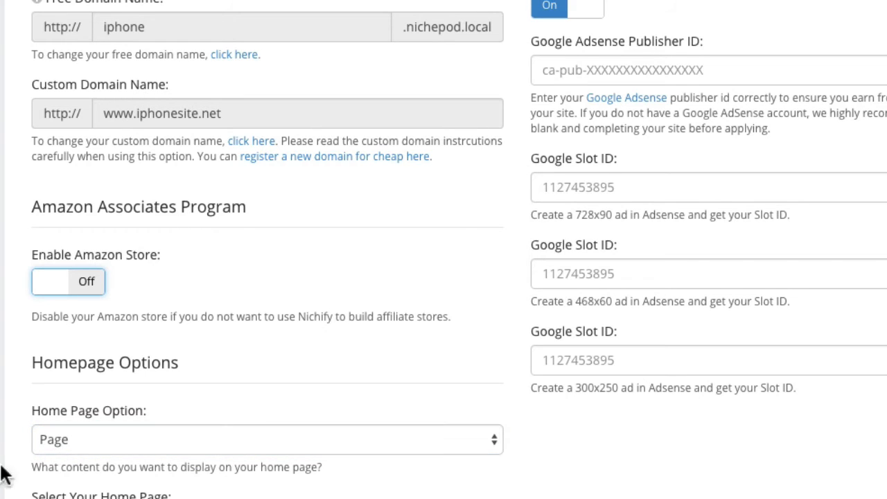
pyautogui.scroll(-2, 42, 450)
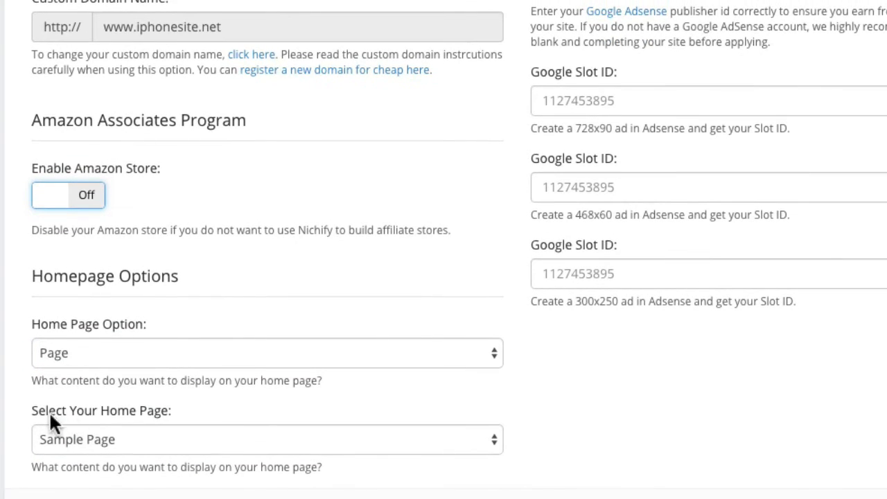
pyautogui.click(118, 445)
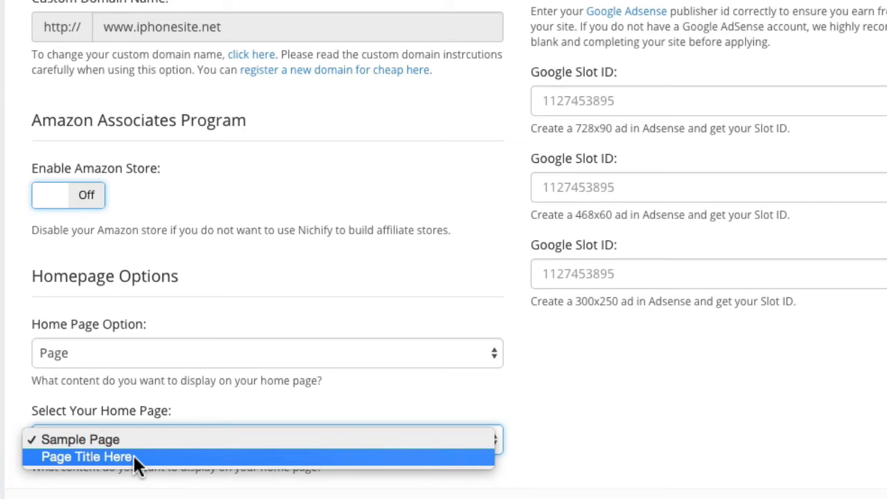
pyautogui.click(164, 438)
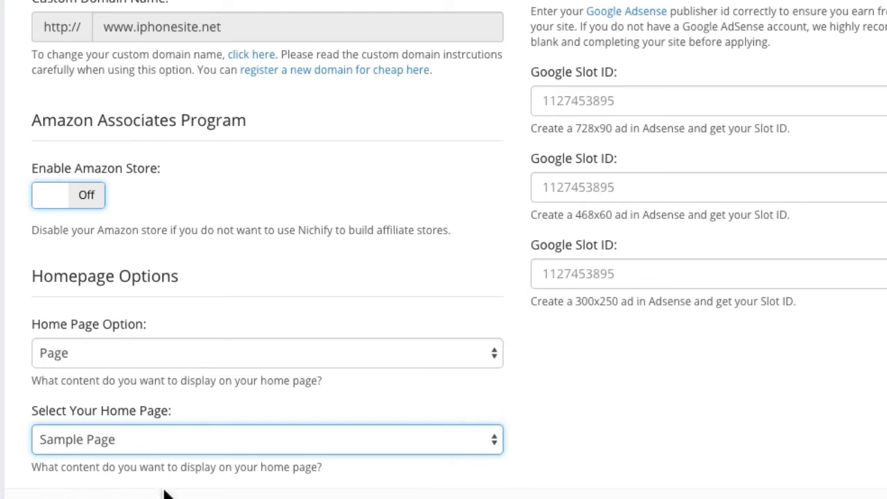
# - Set the home page option to Store
pyautogui.click(228, 352)
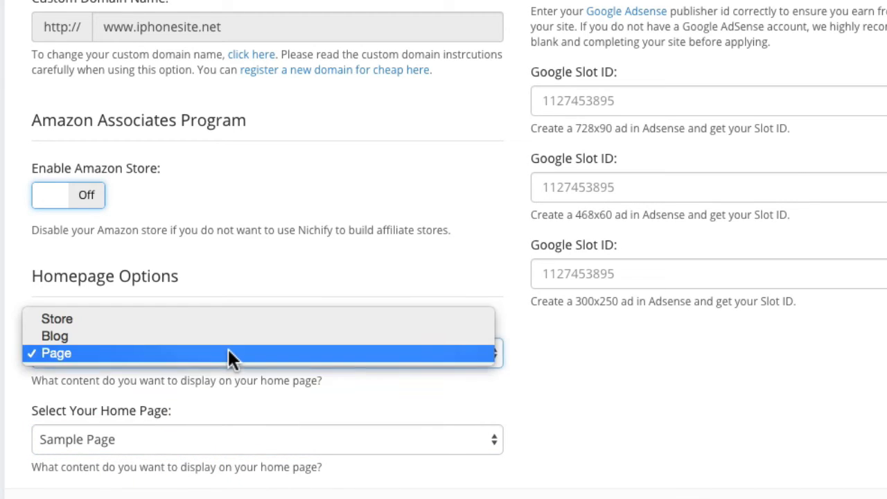
pyautogui.click(171, 319)
pyautogui.click(267, 321)
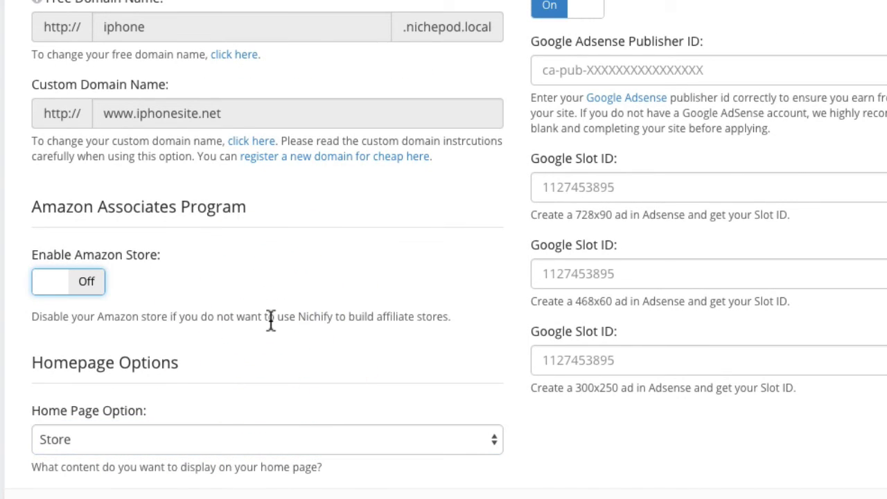
# - Look at the available branding options, view the live site and return to the settings
pyautogui.scroll(5, 270, 319)
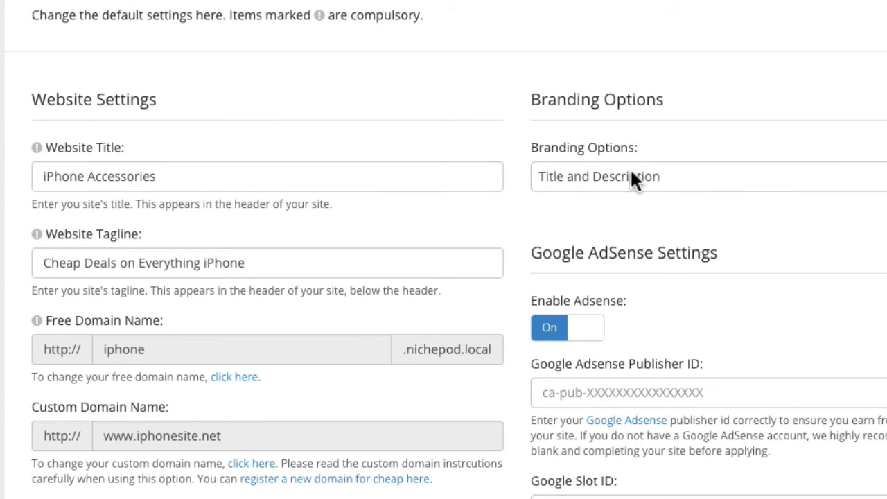
pyautogui.click(632, 176)
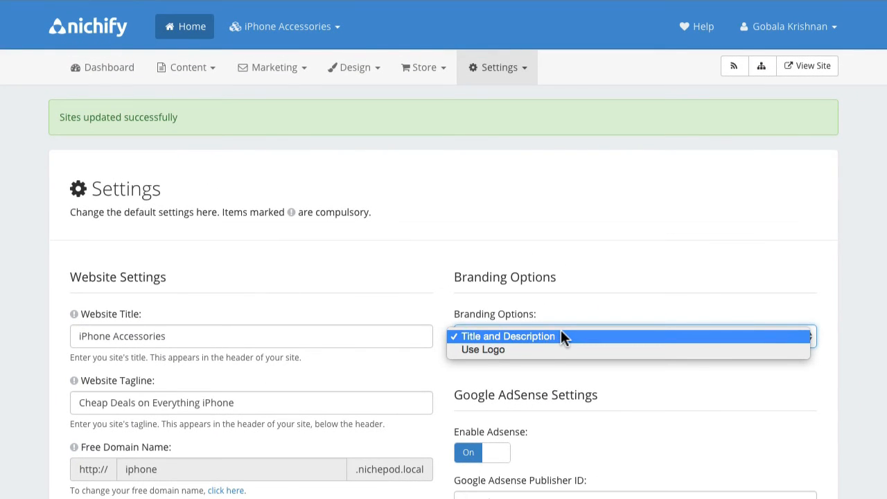
pyautogui.click(806, 62)
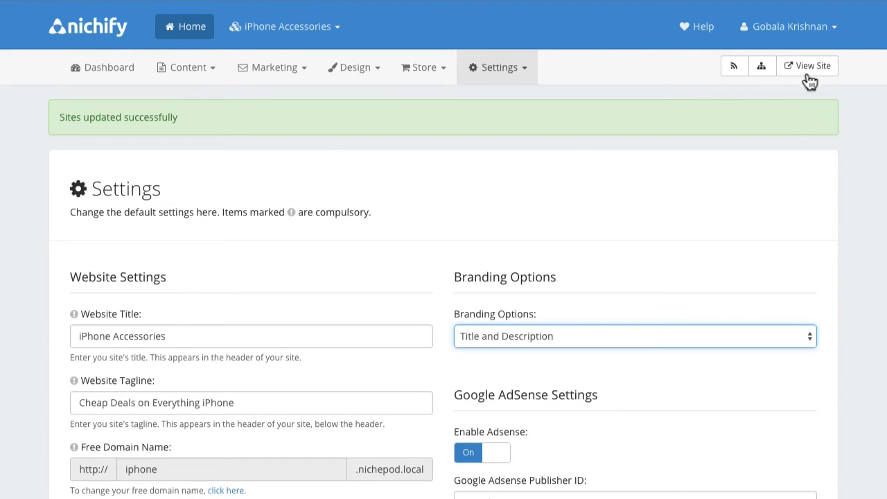
pyautogui.click(808, 76)
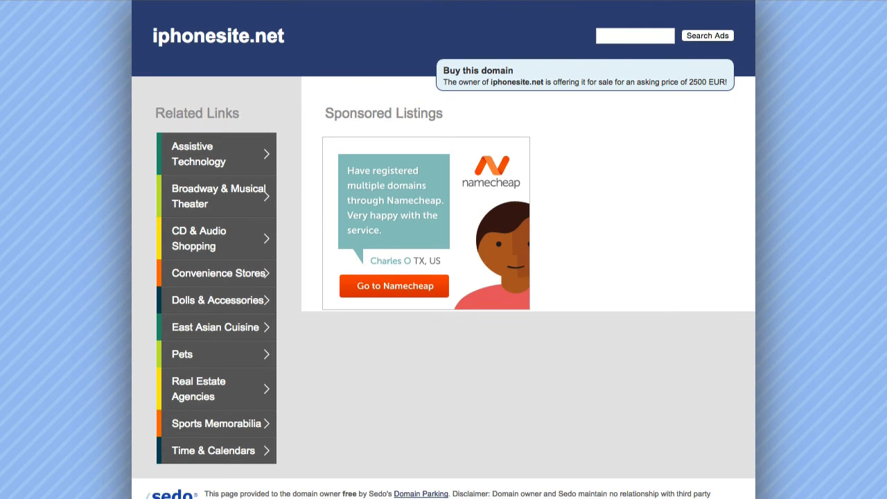
pyautogui.press('super+w')
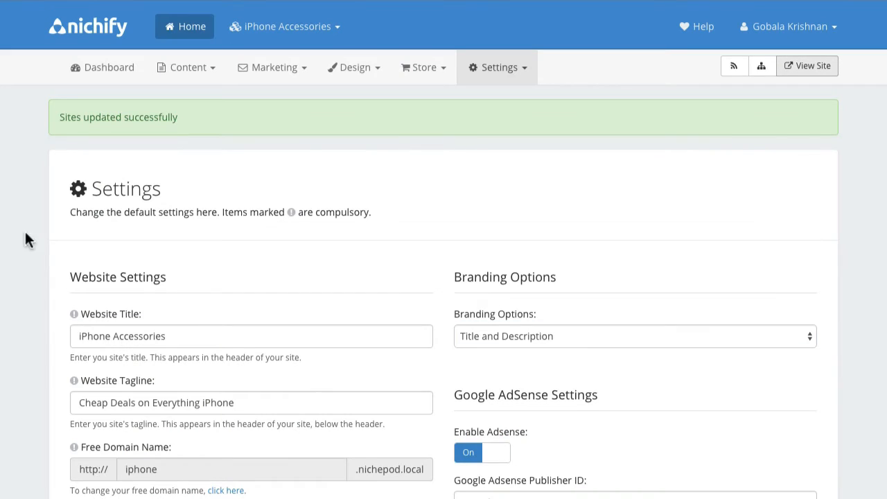
# - Clear the site's custom domain name, save the change and check the header of the live site
pyautogui.scroll(-2, 12, 407)
pyautogui.scroll(-1, 12, 415)
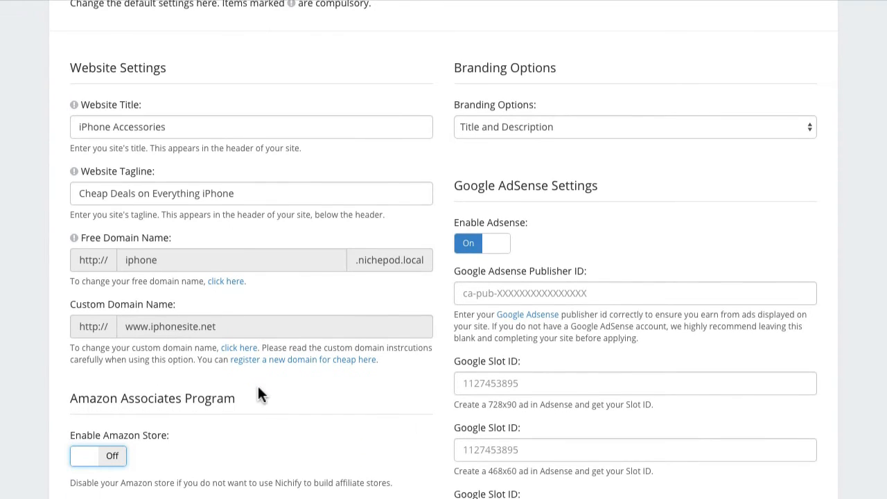
pyautogui.click(240, 348)
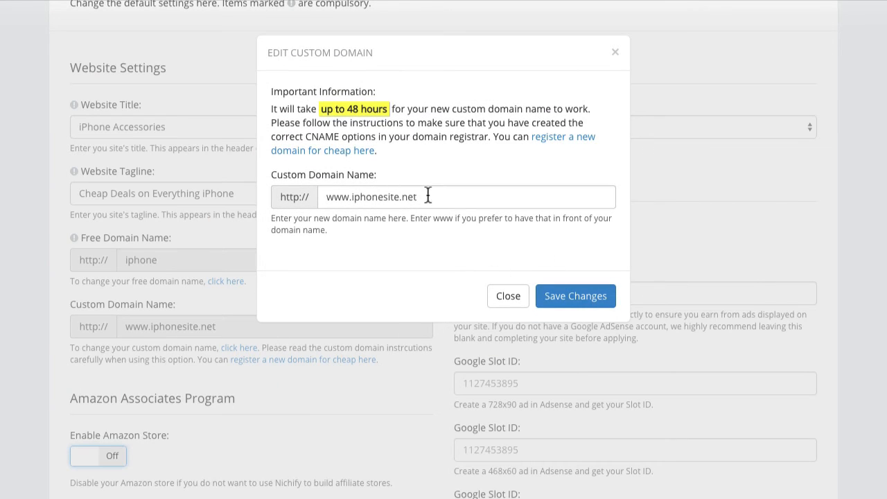
pyautogui.moveTo(426, 197); pyautogui.dragTo(292, 198)
pyautogui.press('BackSpace')
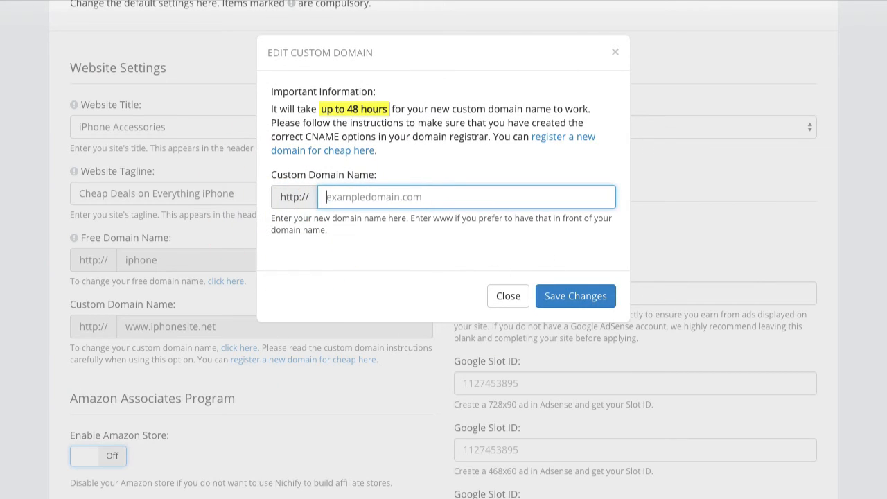
pyautogui.click(584, 304)
pyautogui.scroll(-5, 125, 455)
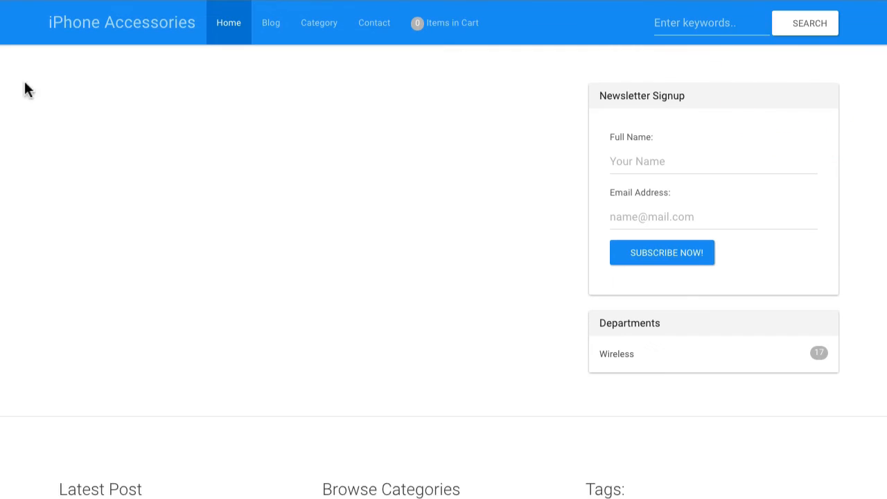
pyautogui.click(42, 28)
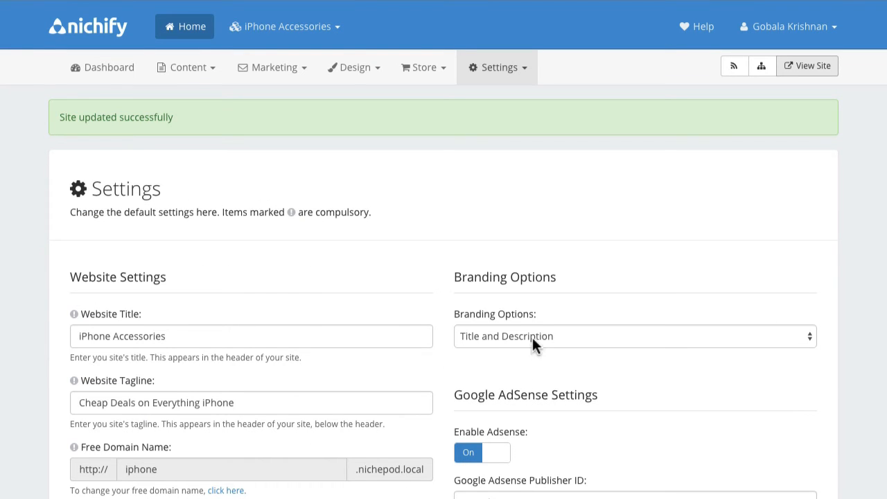
# - Set the branding option to Use Logo and choose logostandard-white.png from the Desktop as the brand logo
pyautogui.click(532, 338)
pyautogui.click(528, 348)
pyautogui.click(489, 396)
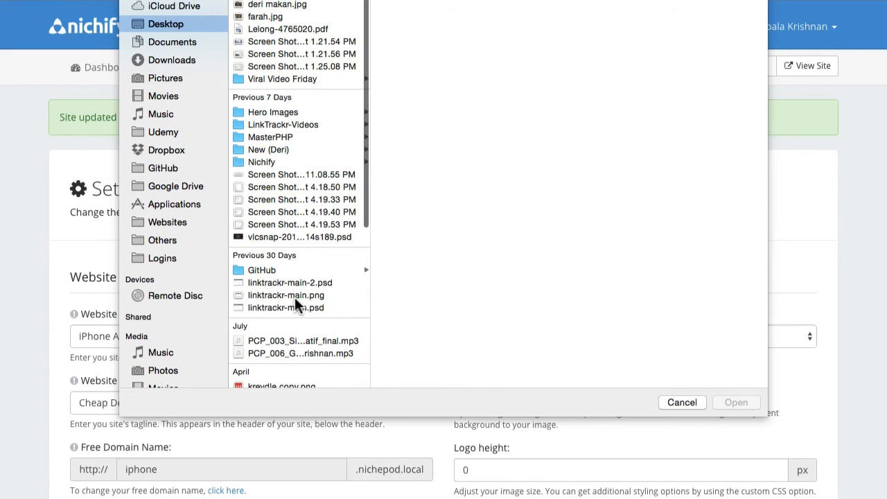
pyautogui.scroll(-5, 295, 299)
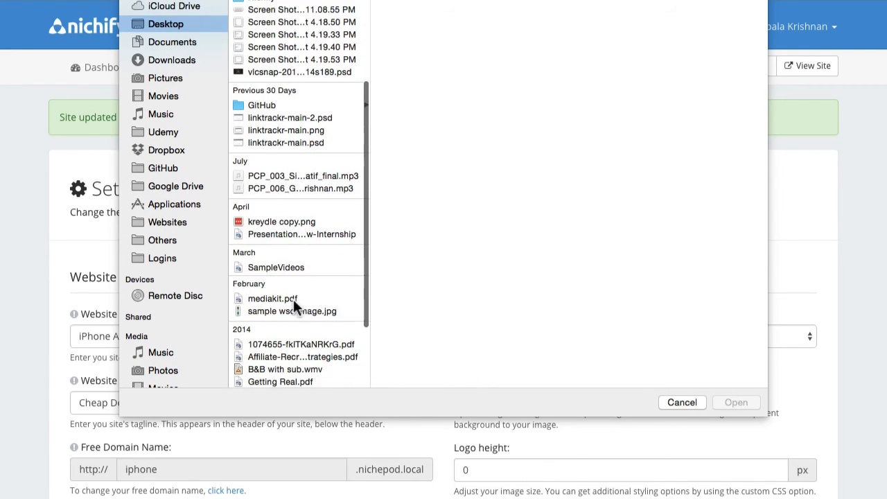
pyautogui.scroll(-3, 293, 299)
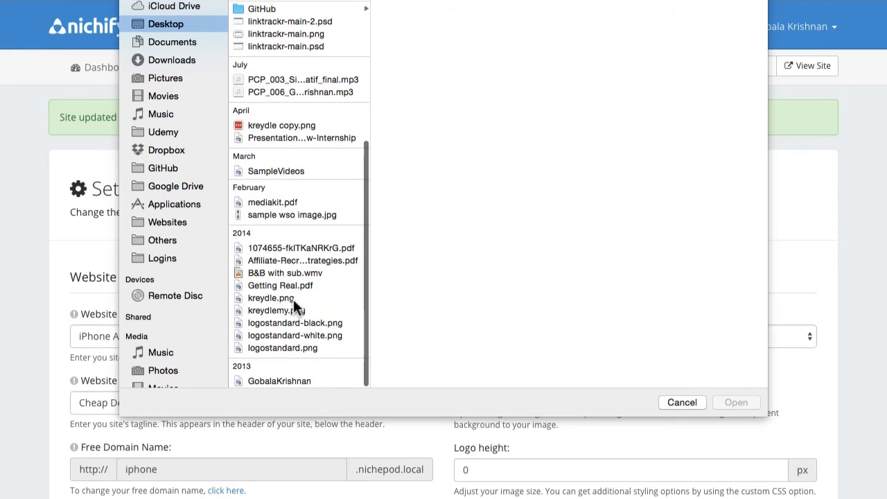
pyautogui.click(264, 335)
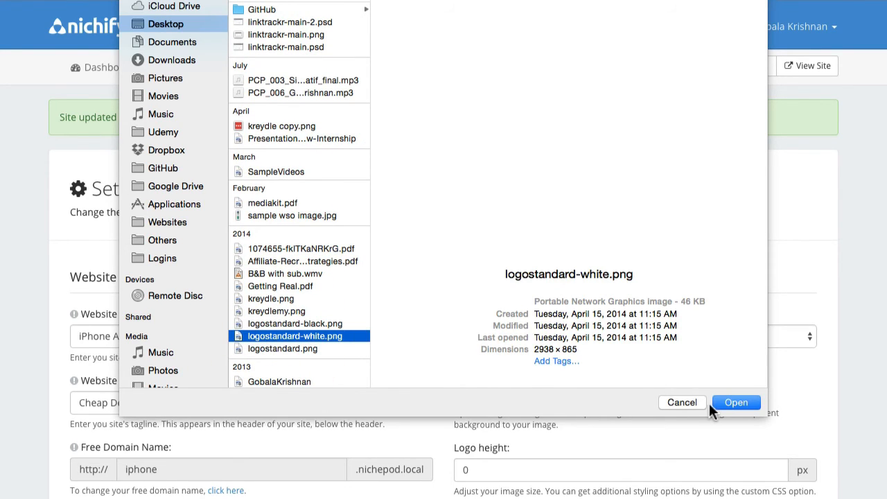
pyautogui.click(737, 402)
# - Set the logo height to 90 px and save the site with logostandard.png as the brand logo
pyautogui.doubleClick(477, 478)
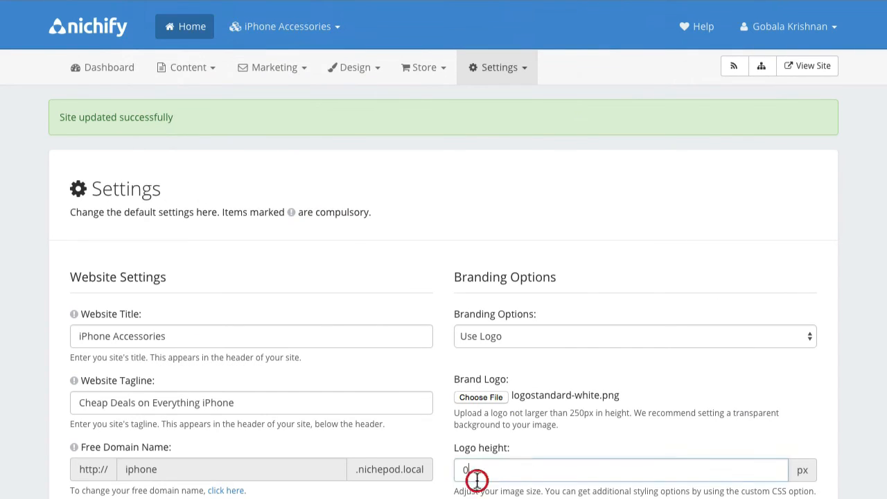
pyautogui.write('90')
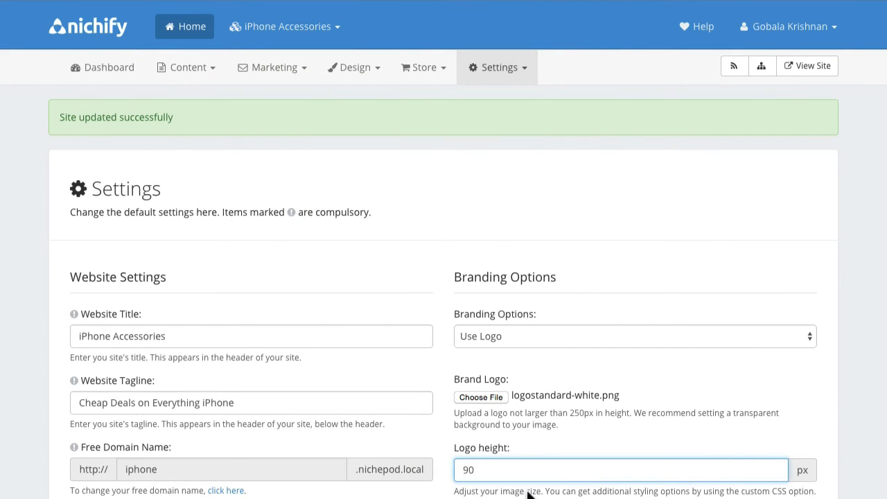
pyautogui.press('Tab')
pyautogui.scroll(-6, 444, 277)
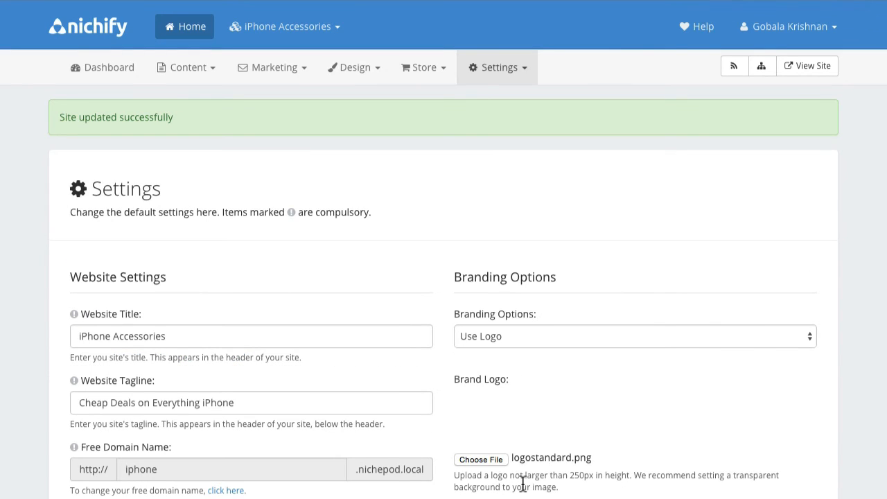
pyautogui.scroll(-5, 523, 485)
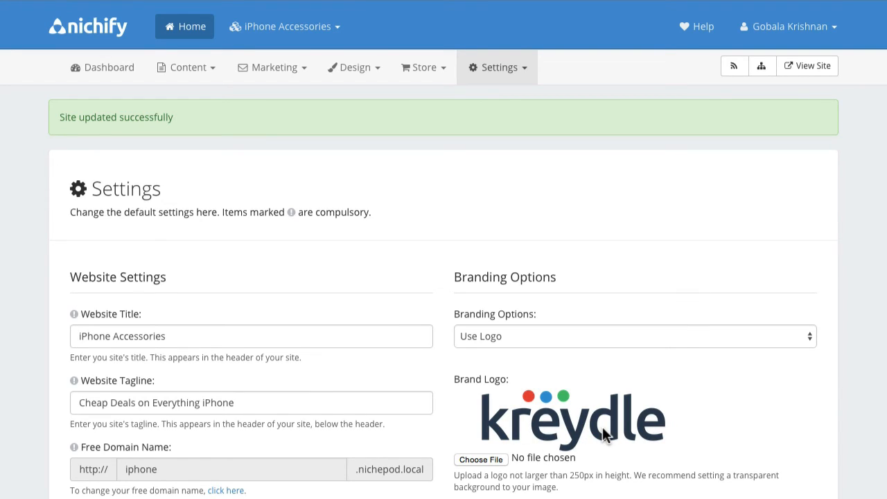
# - Turn AdSense off and back on in the Google AdSense settings
pyautogui.scroll(-6, 574, 493)
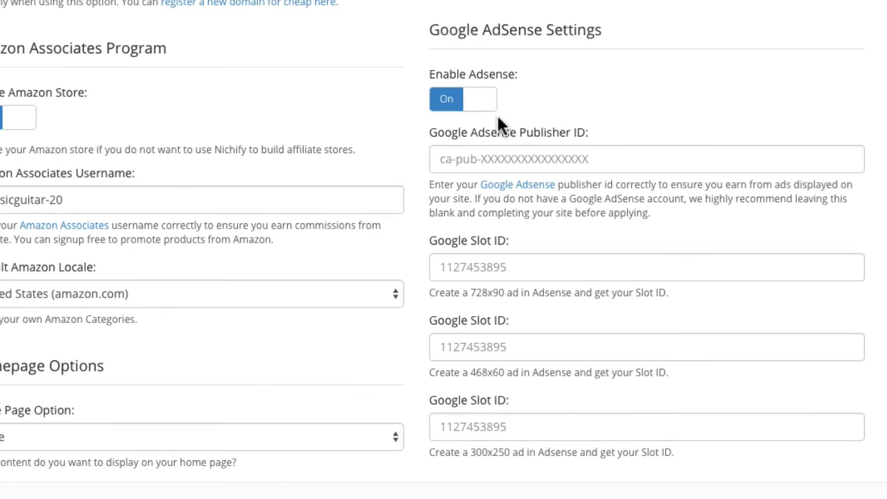
pyautogui.click(476, 104)
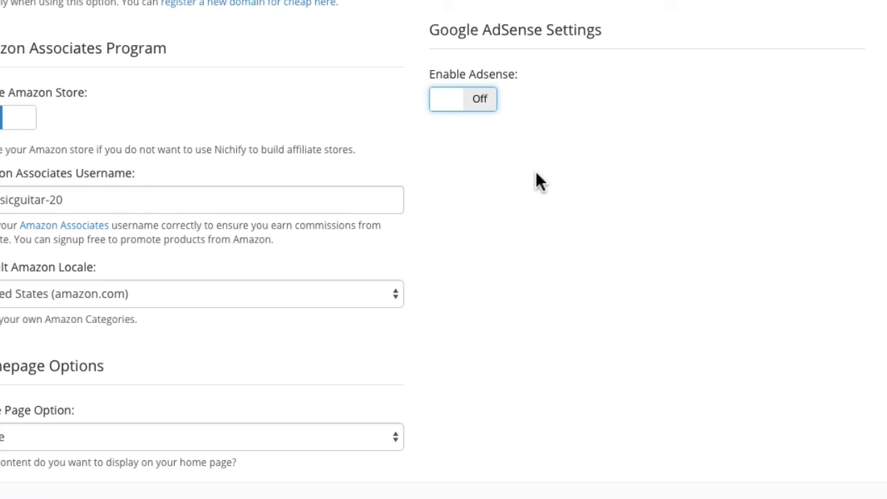
pyautogui.click(477, 106)
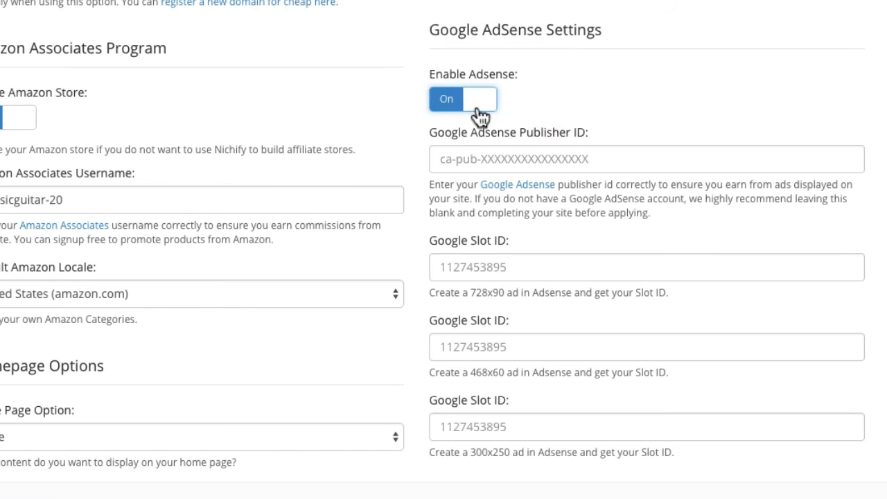
# - Examine the AdSense publisher ID field and the slot ID fields for the 728x90, 468x60 and 300x250 ads
pyautogui.click(452, 160)
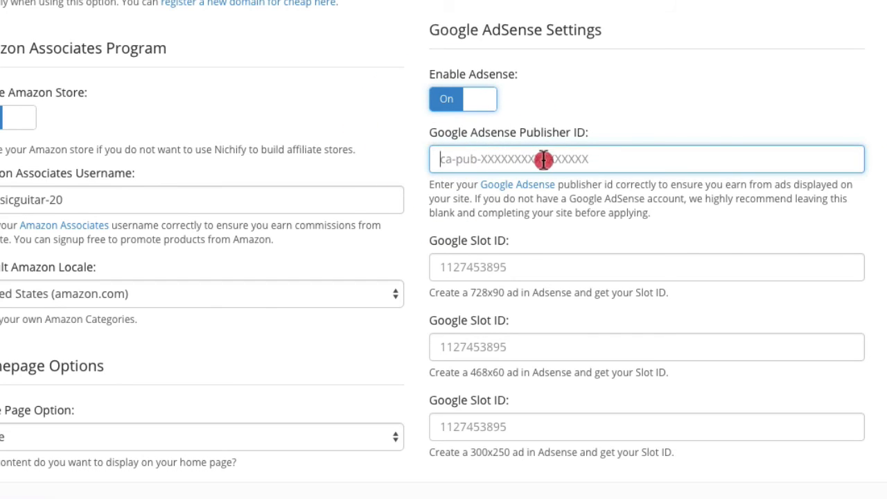
pyautogui.moveTo(544, 160); pyautogui.dragTo(592, 161)
pyautogui.moveTo(471, 293); pyautogui.dragTo(505, 293)
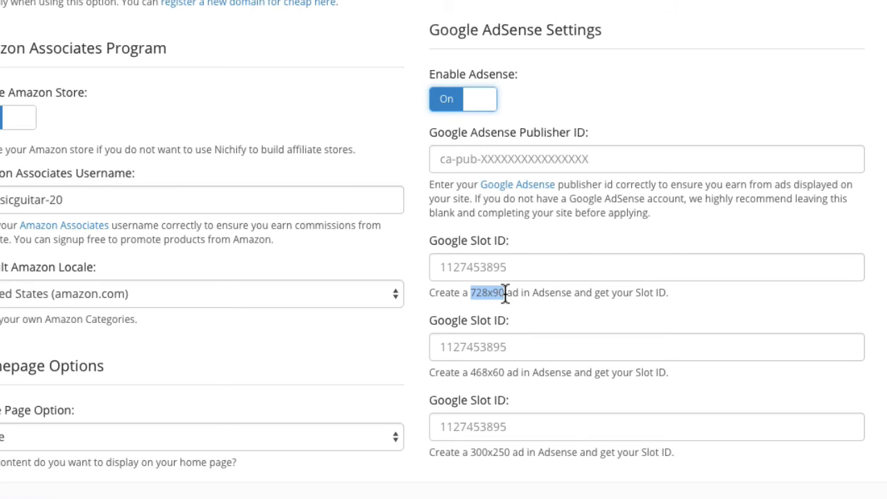
pyautogui.click(505, 293)
pyautogui.click(471, 372)
pyautogui.moveTo(470, 454); pyautogui.dragTo(510, 454)
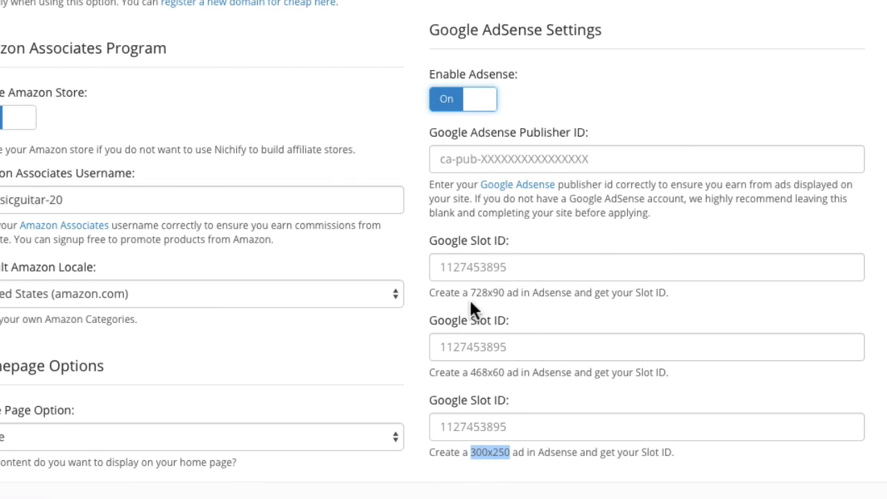
pyautogui.moveTo(471, 292); pyautogui.dragTo(504, 293)
pyautogui.click(471, 455)
pyautogui.moveTo(471, 455); pyautogui.dragTo(511, 452)
pyautogui.click(534, 384)
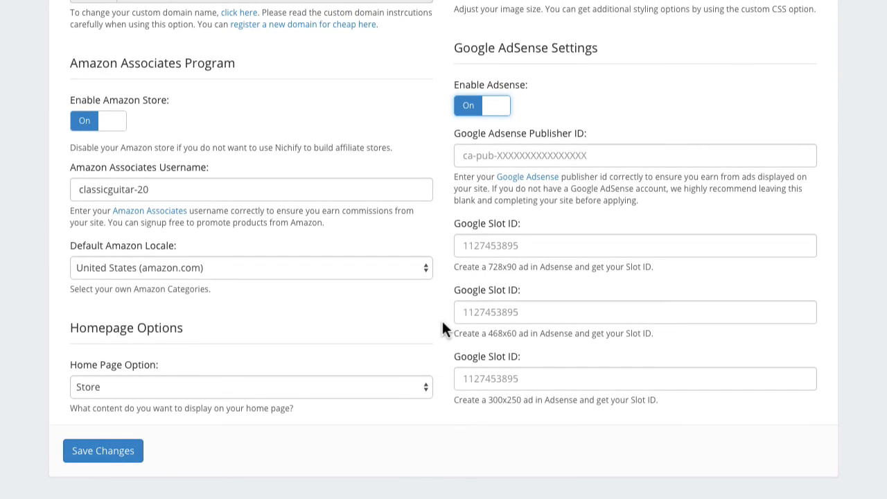
# - Save the site settings and review the updated settings page
pyautogui.click(124, 452)
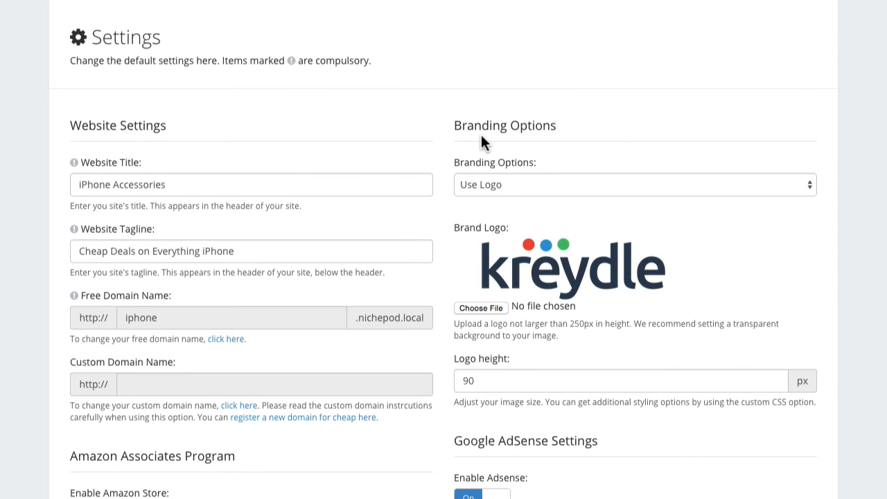
pyautogui.scroll(2, 447, 390)
pyautogui.scroll(-4, 447, 390)
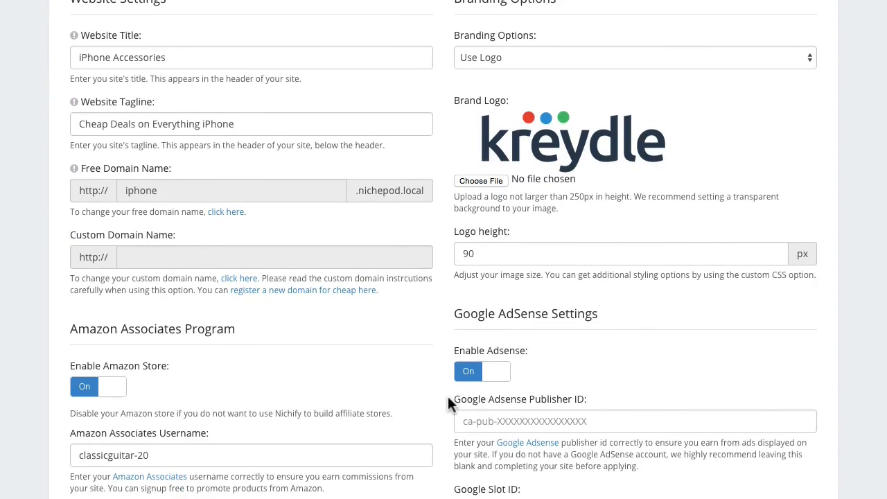
pyautogui.scroll(4, 447, 390)
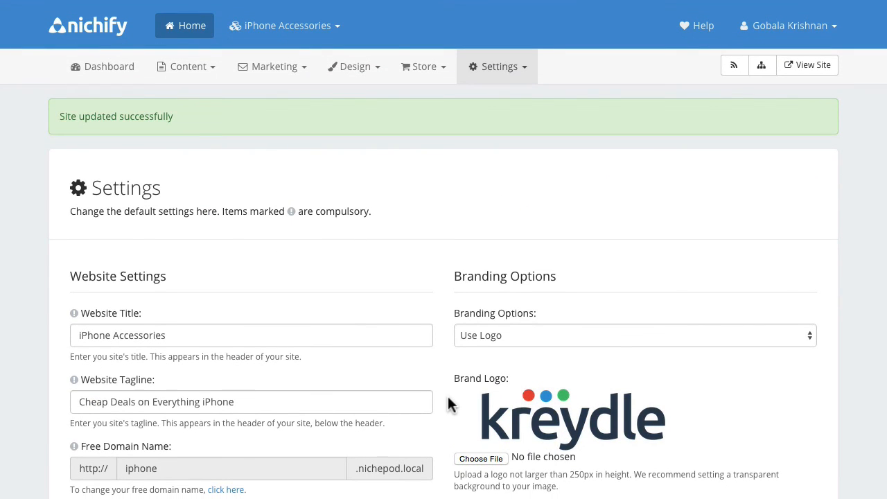